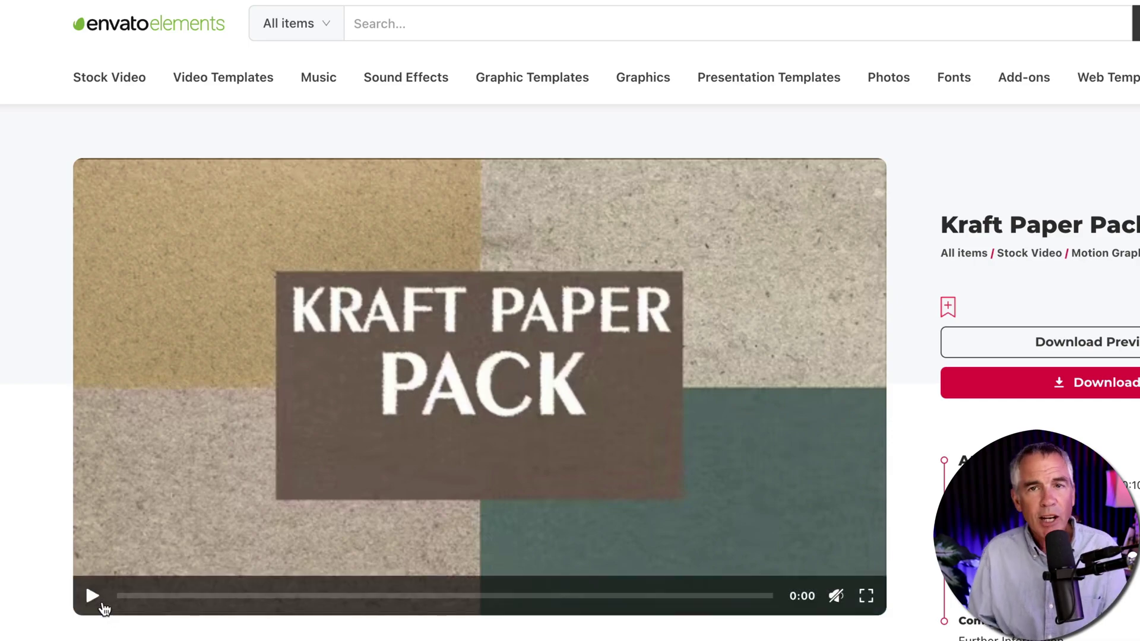
Play the Kraft Paper Pack preview clip in Envato Elements
left_click(95, 599)
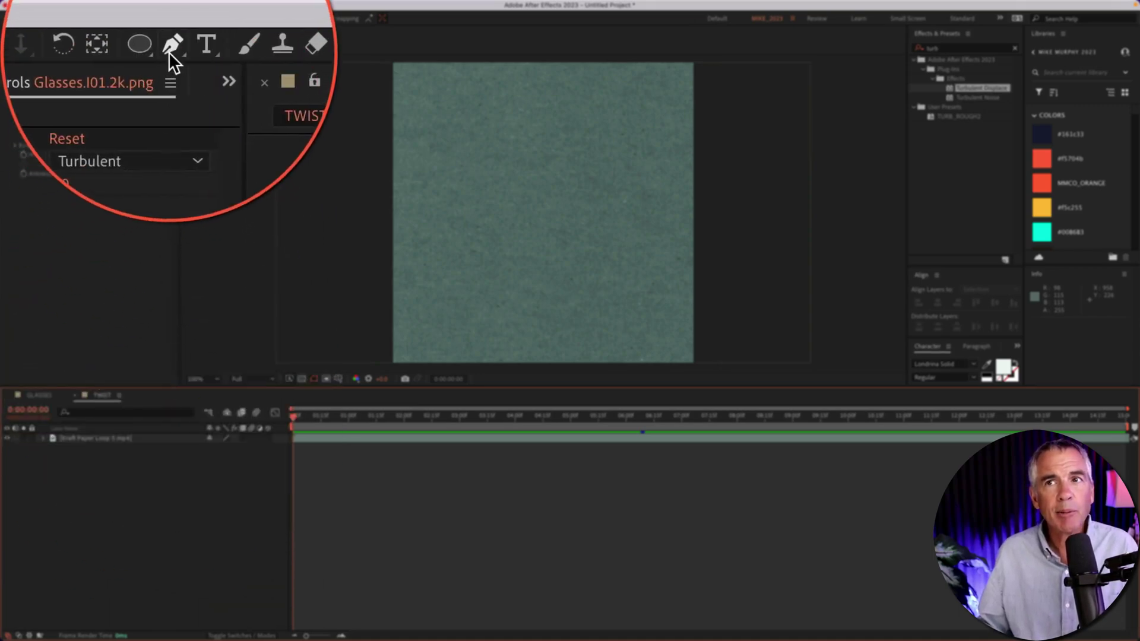
Switch to the Pen tool, show the proportional grid, and zoom the view to 200%
left_click(151, 18)
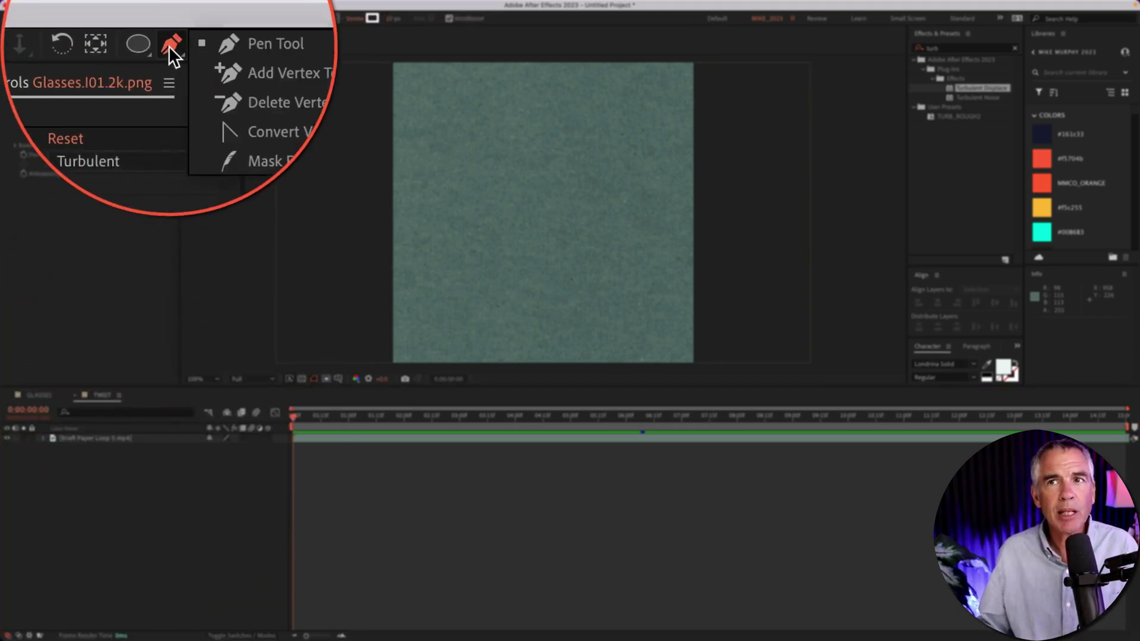
left_click(206, 43)
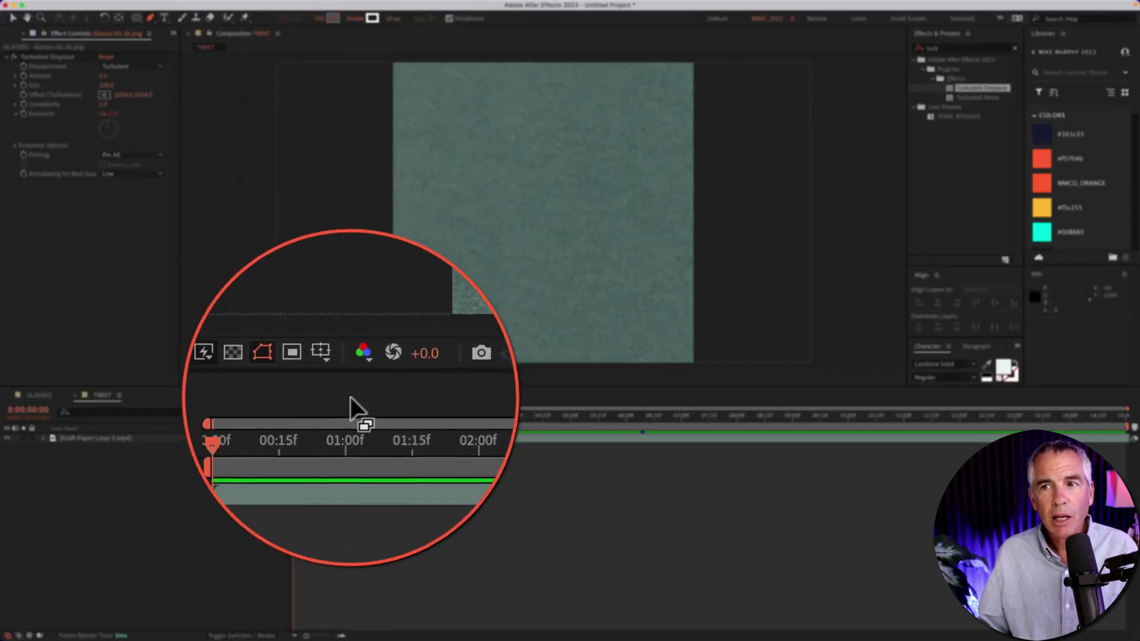
left_click(339, 379)
left_click(350, 404)
key("period")
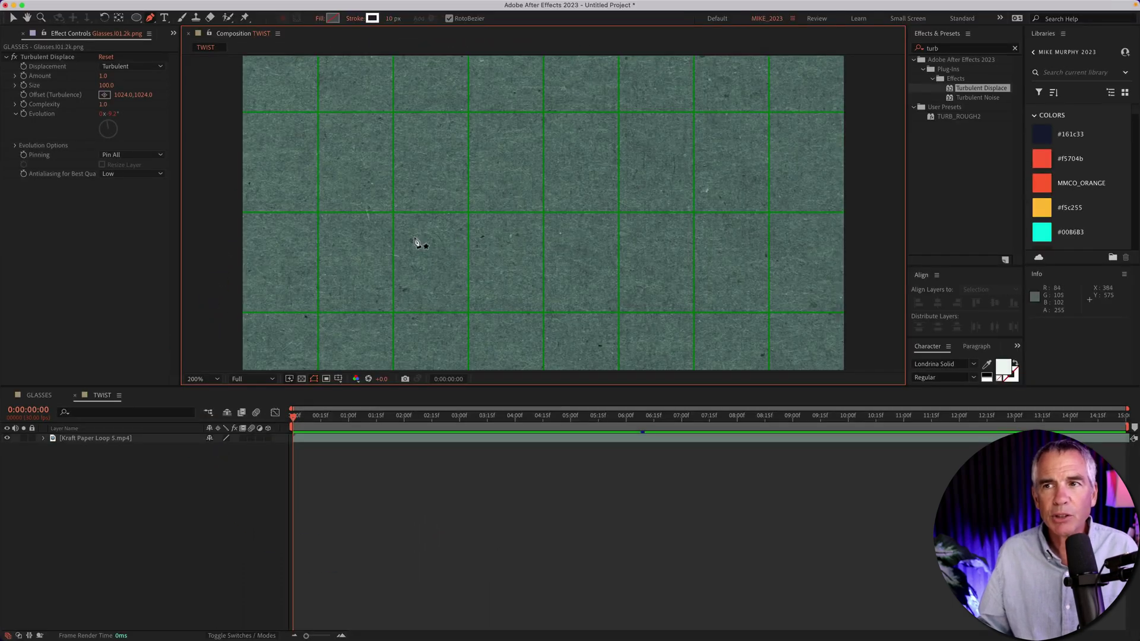
Draw a horizontal line along the middle grid line from the left edge to the right edge
left_click(243, 212)
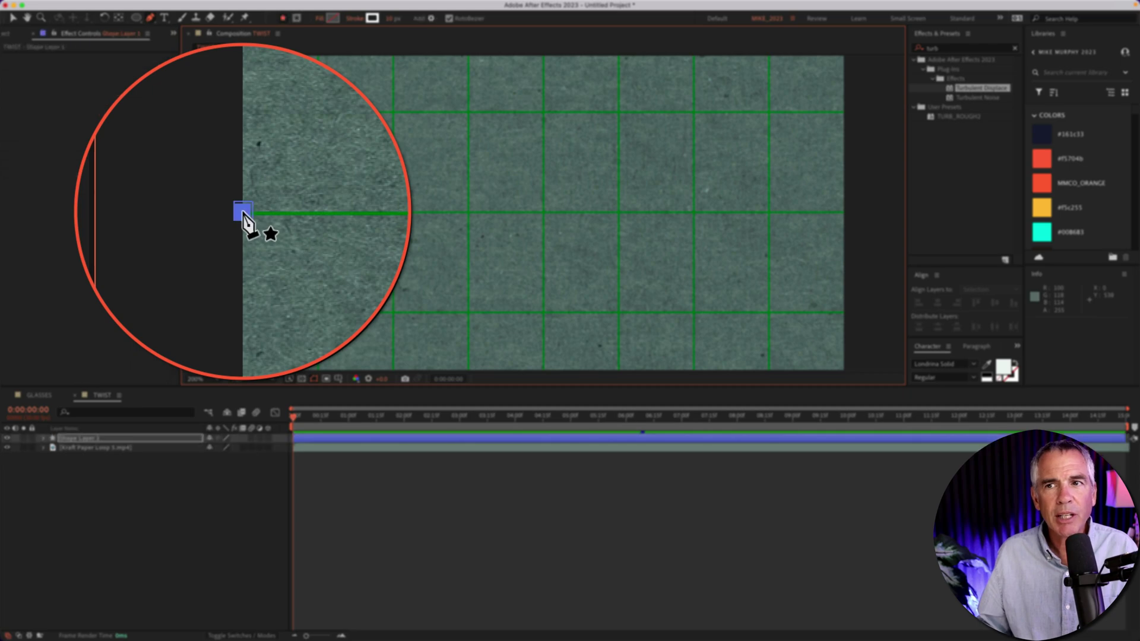
left_click(842, 212)
left_click(370, 470)
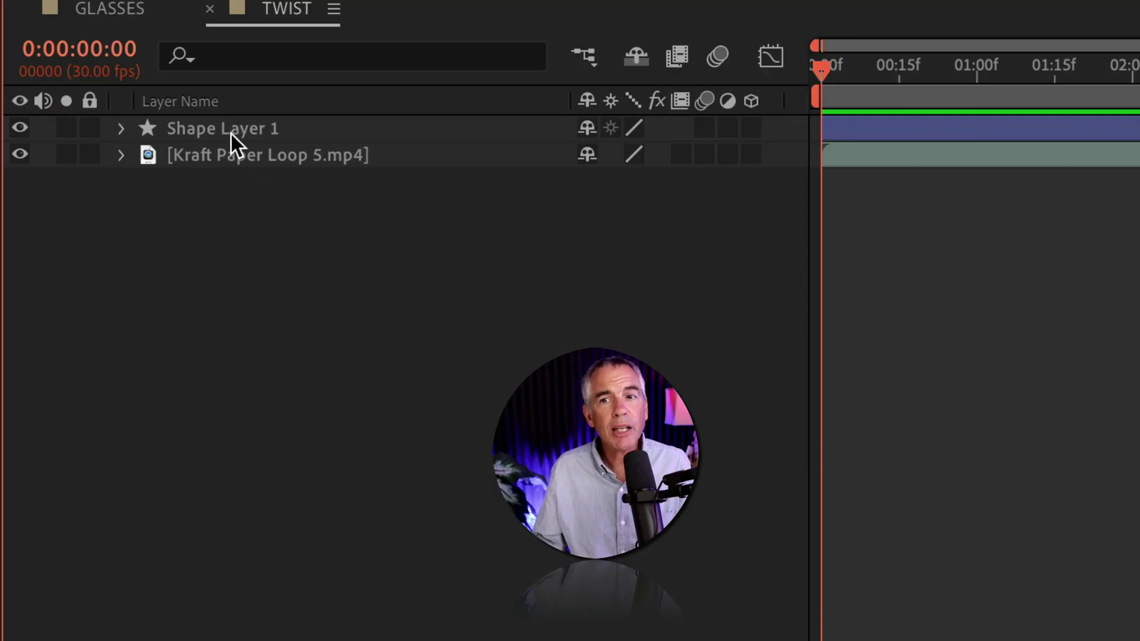
Add a Twist operation to Shape Layer 1's Contents
left_click(231, 135)
left_click(120, 132)
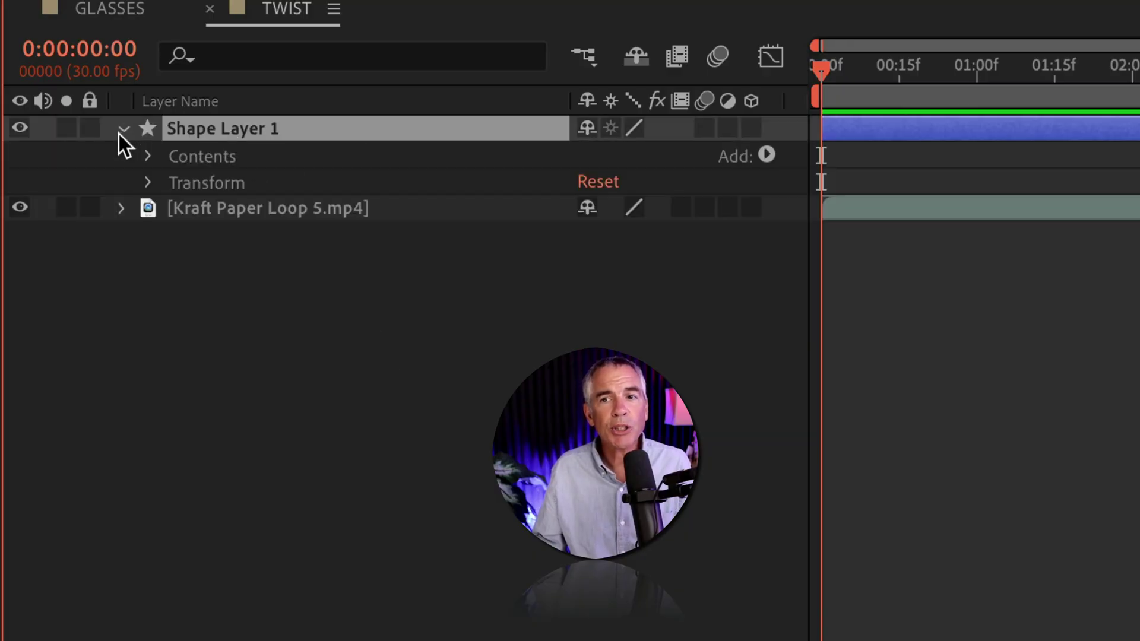
left_click(148, 157)
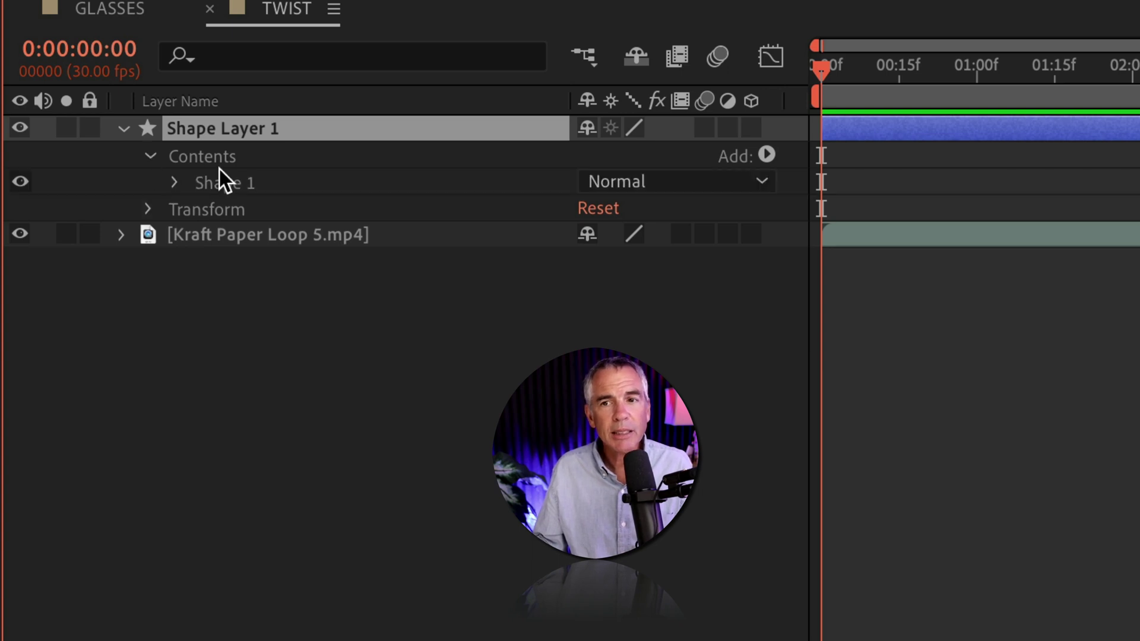
left_click(766, 156)
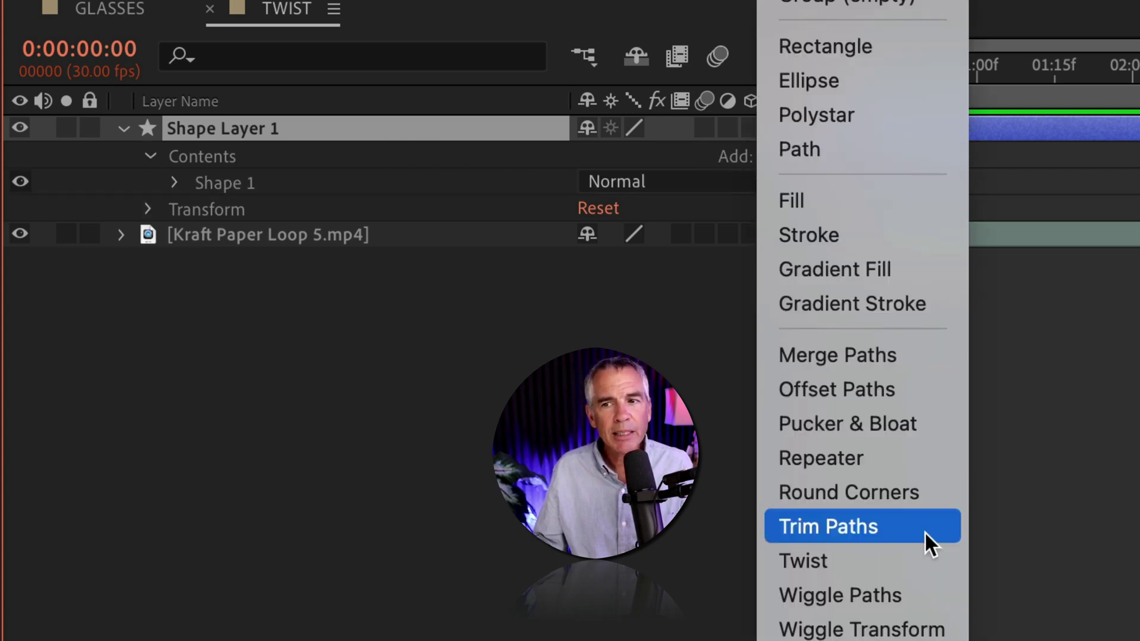
left_click(941, 564)
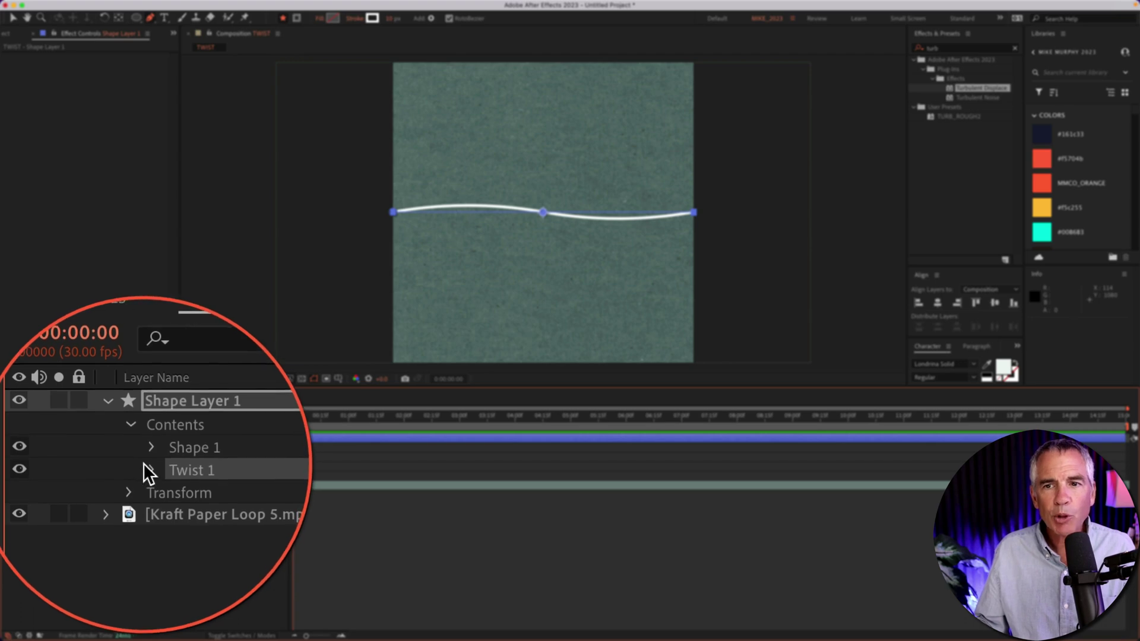
Keyframe Twist 1 Angle from 0 to 1500 at 5:00, then preview the spiral
left_click(61, 465)
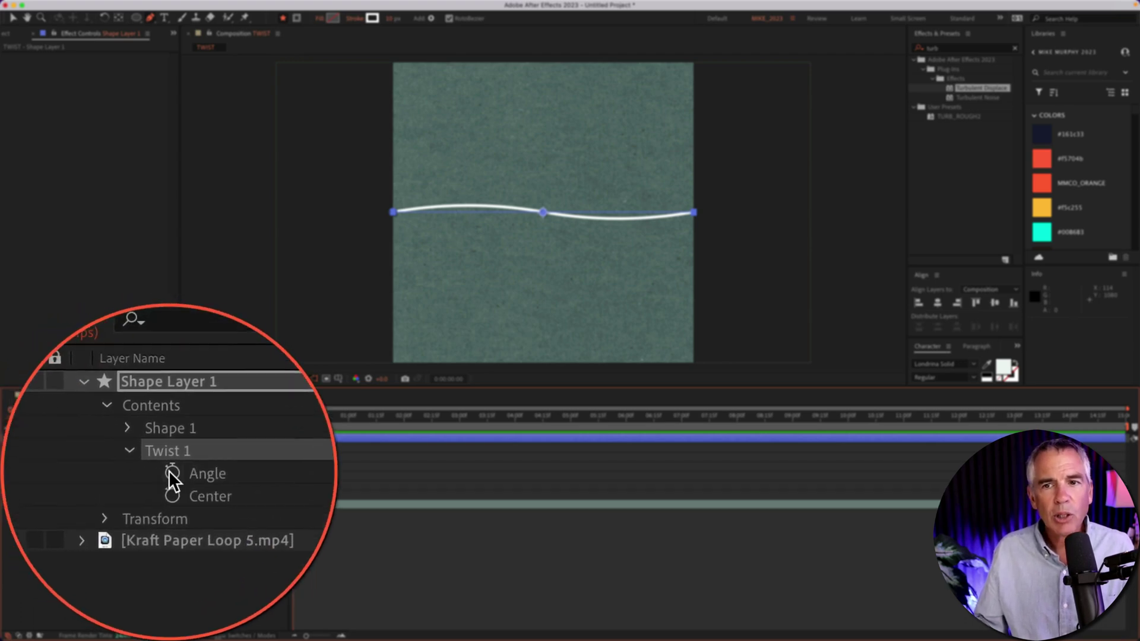
left_click(171, 473)
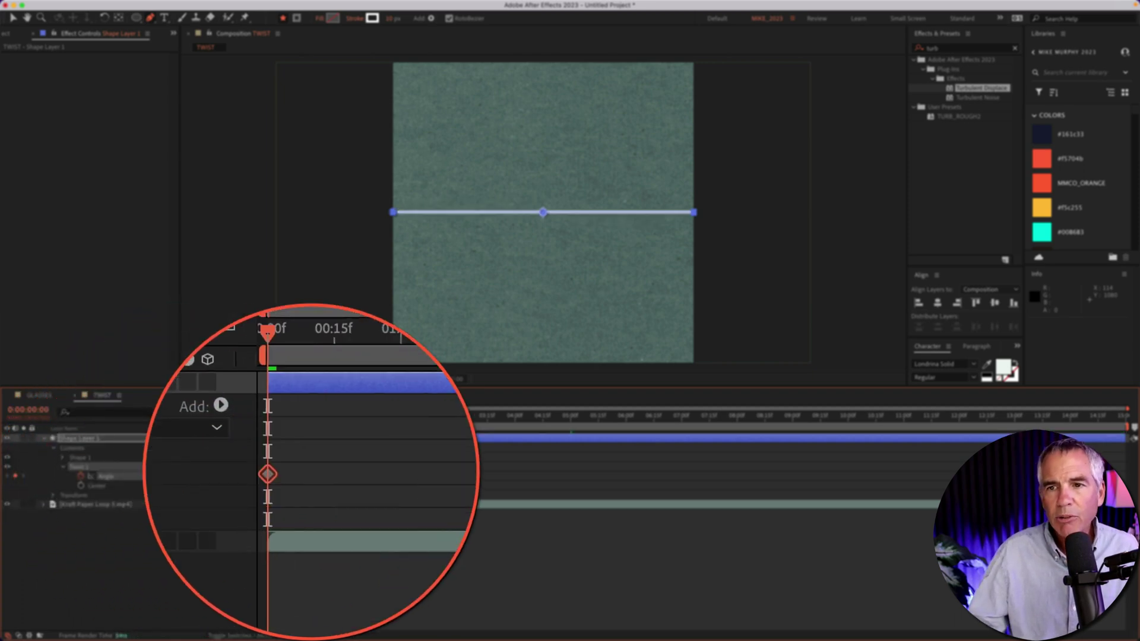
left_click_drag(297, 412, 570, 415)
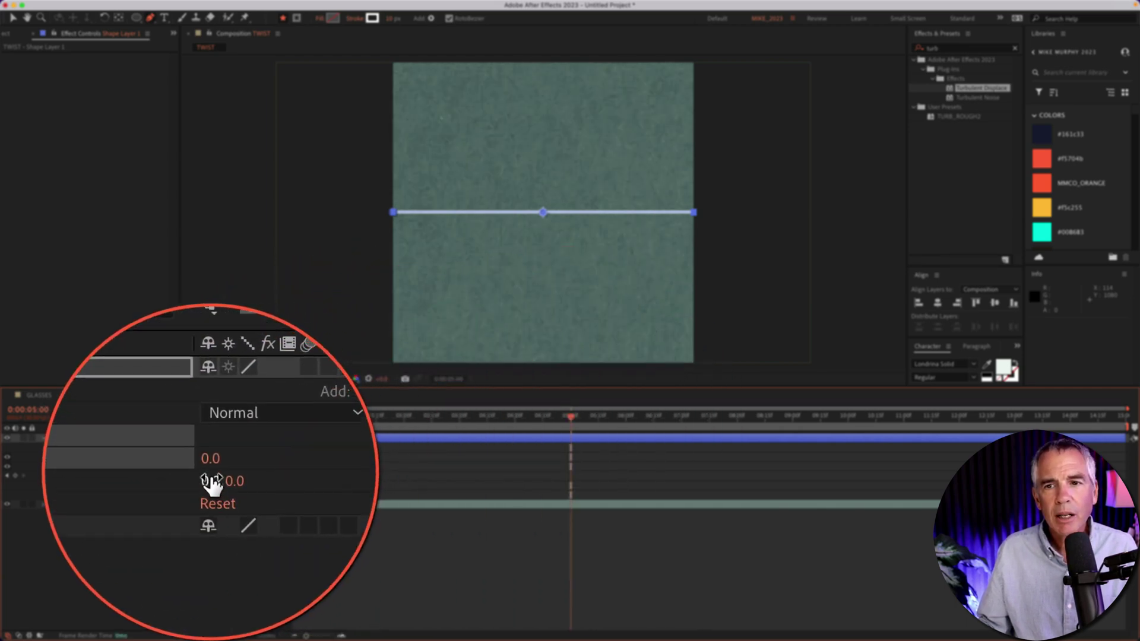
left_click(214, 475)
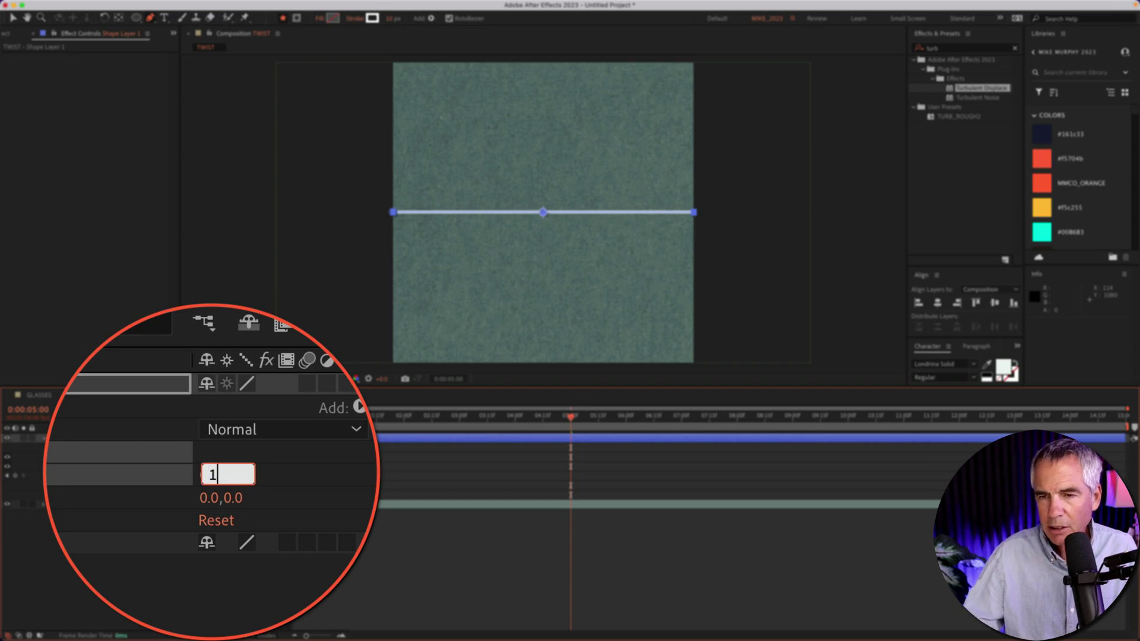
type("1500")
key("Return")
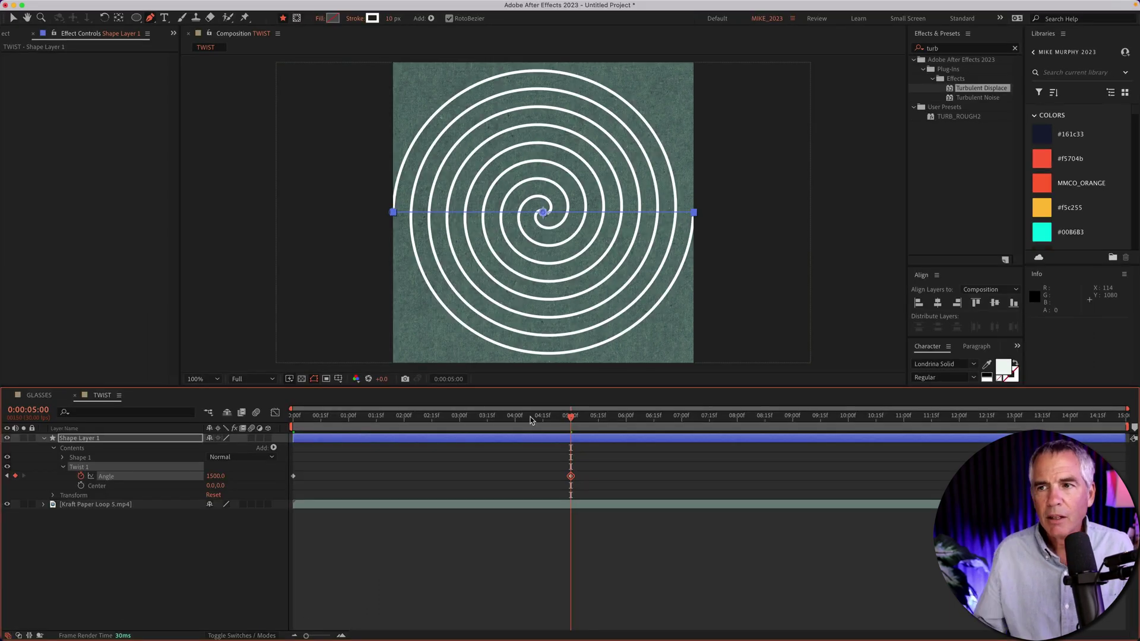
left_click_drag(571, 419, 267, 440)
left_click(379, 546)
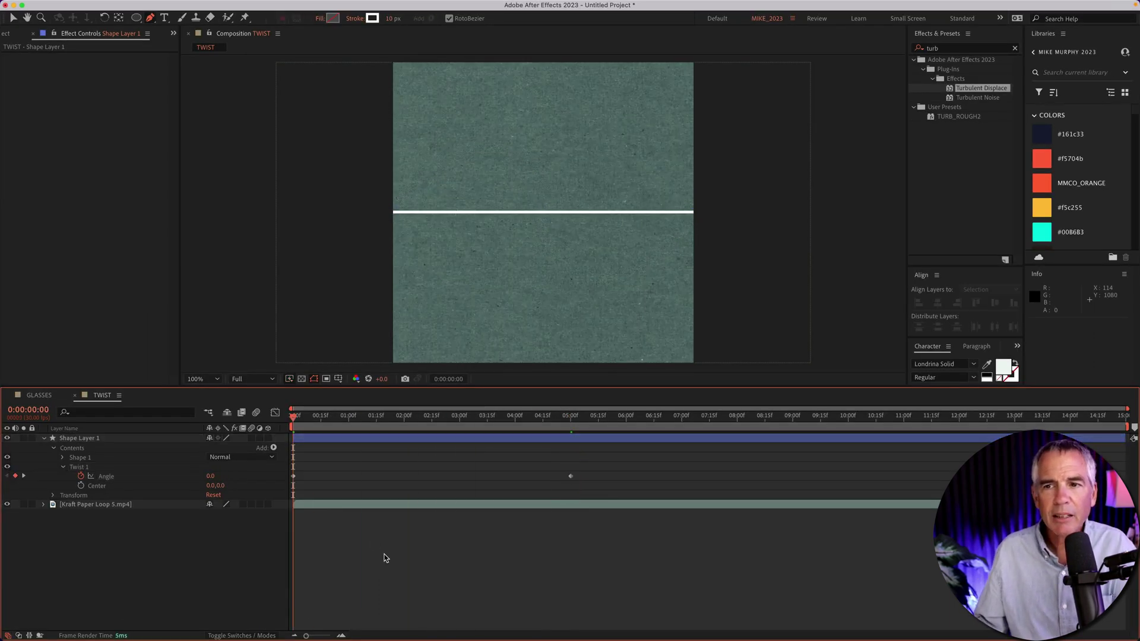
key("space")
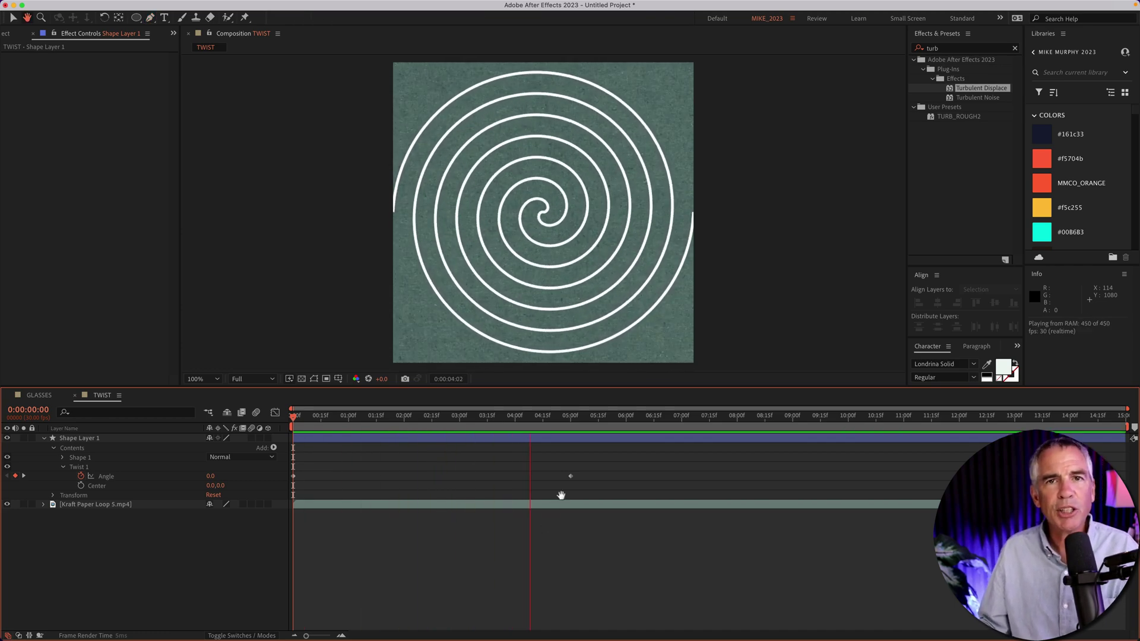
left_click(567, 459)
left_click_drag(571, 476, 445, 476)
key("Home")
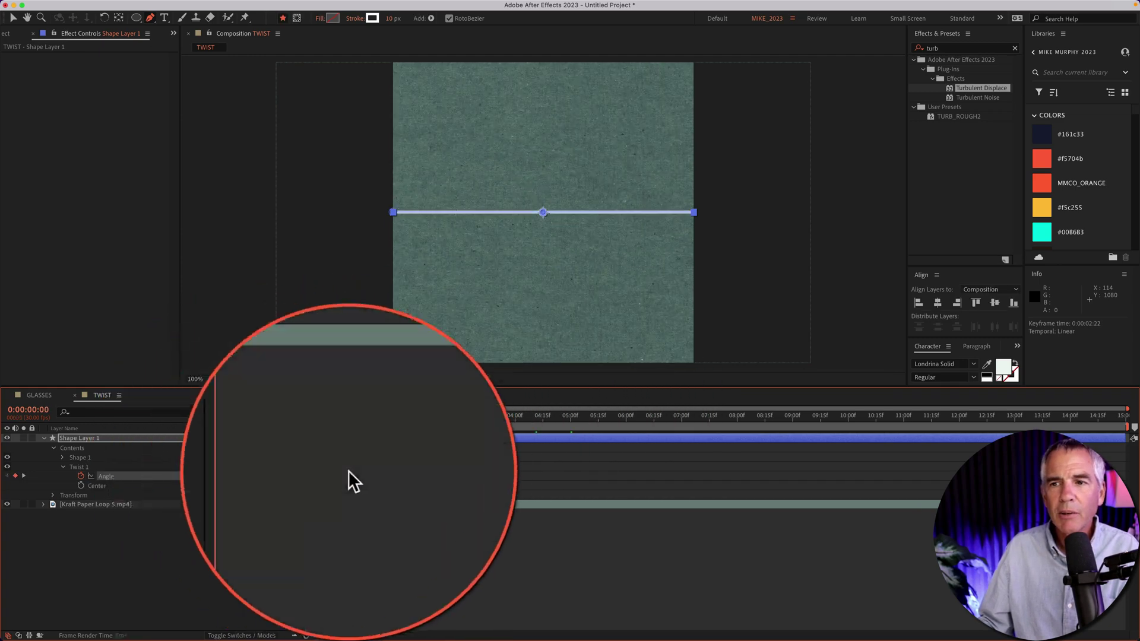
left_click(369, 470)
key("space")
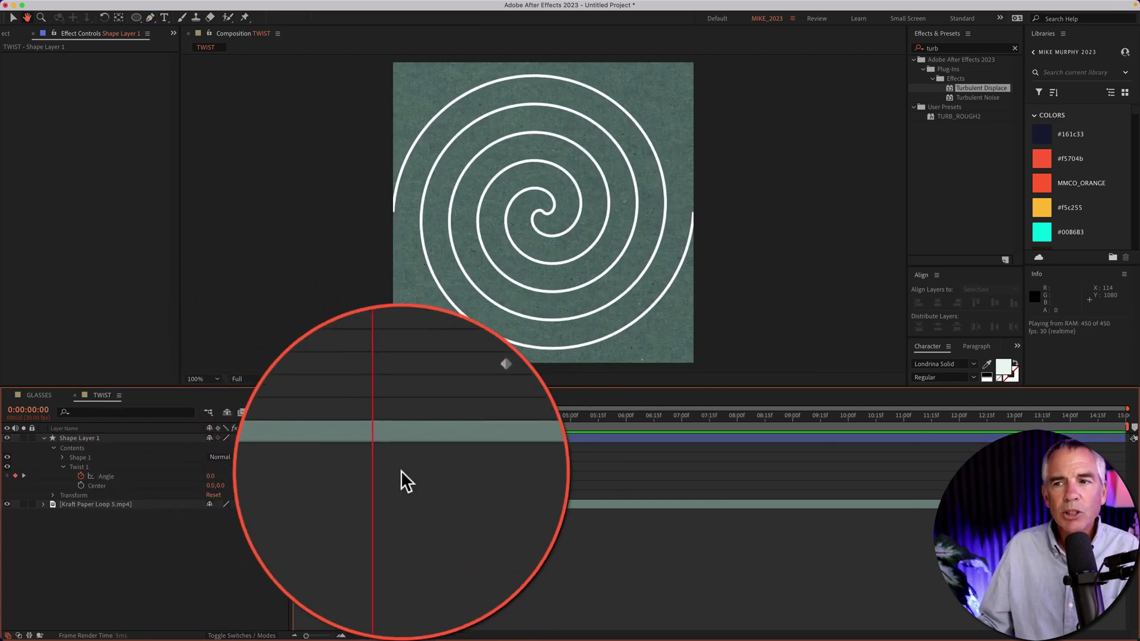
left_click_drag(446, 470, 720, 470)
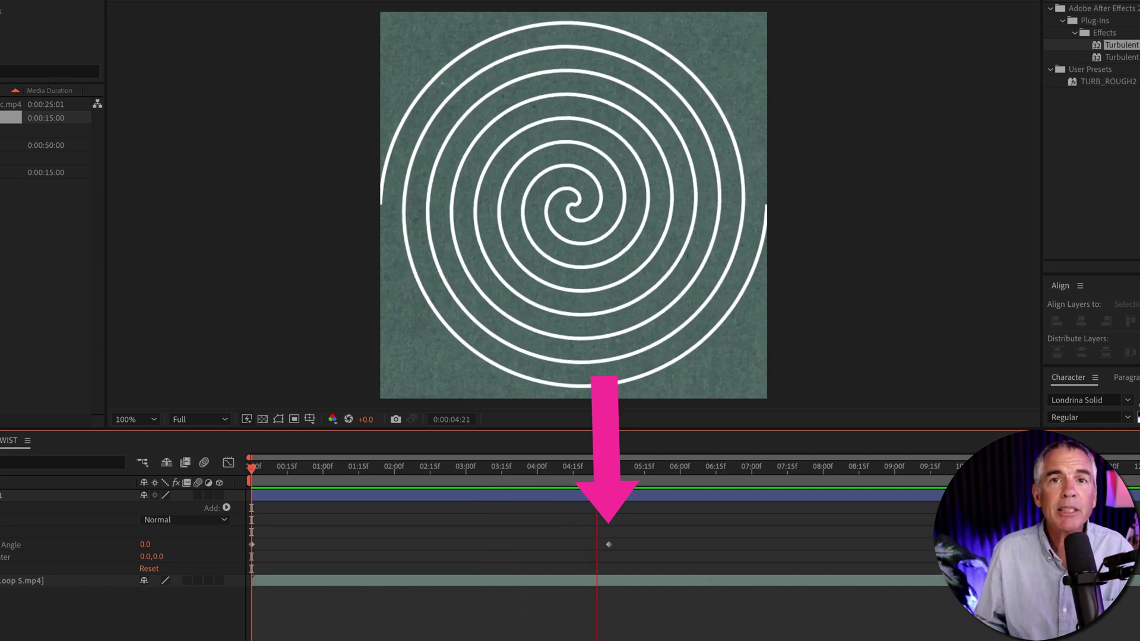
key("space")
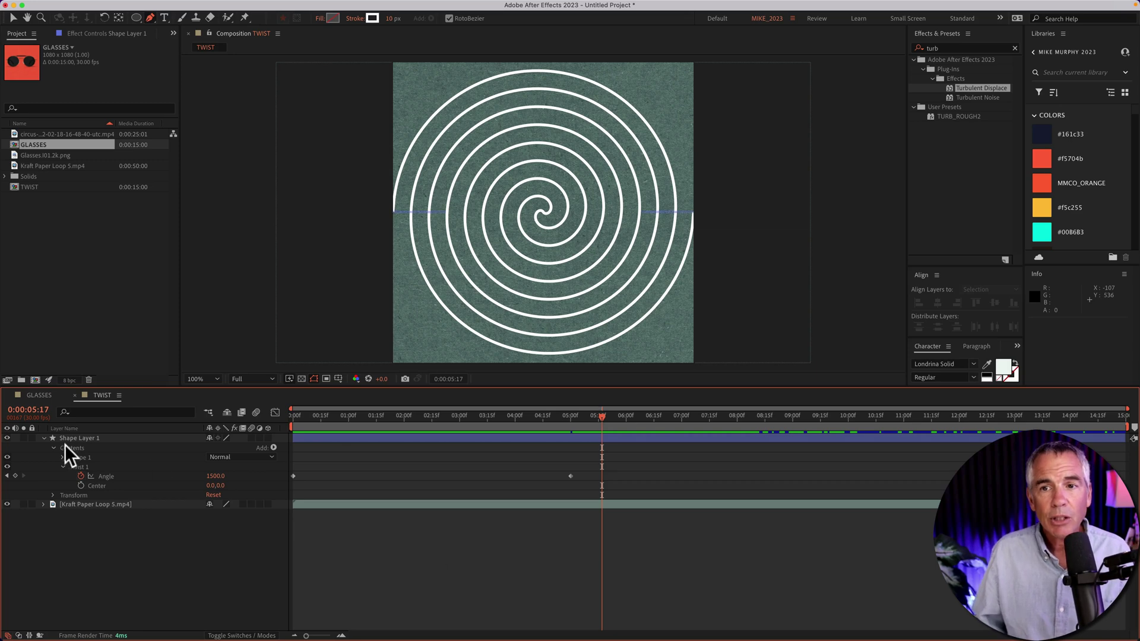
Add the expression loopOut("offset") to the Twist 1 Angle
left_click(76, 466)
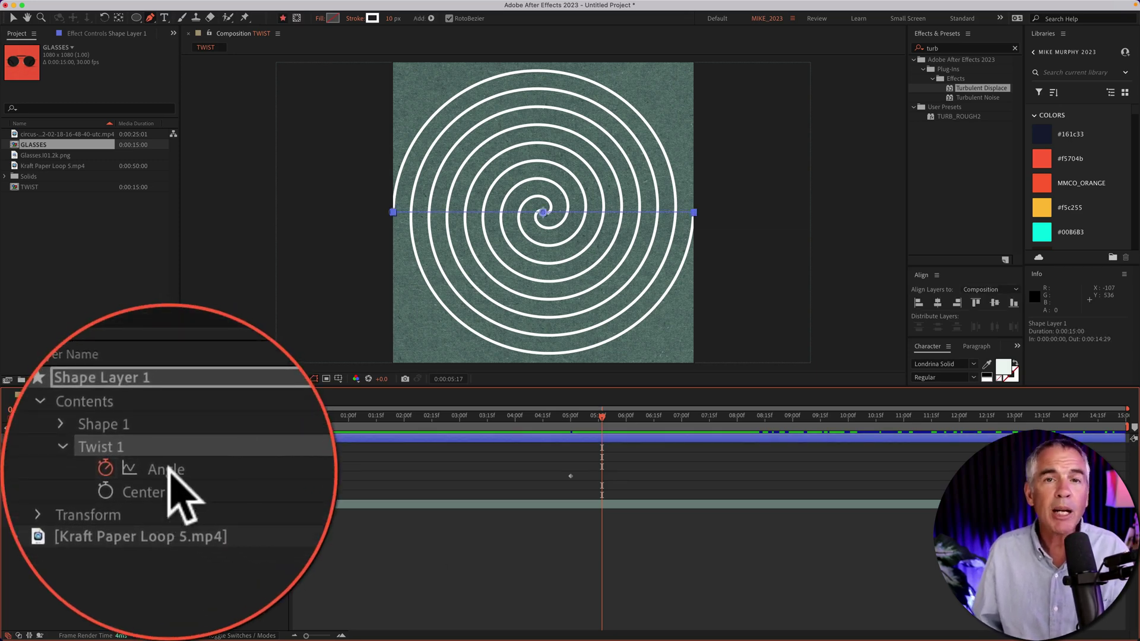
key("alt")
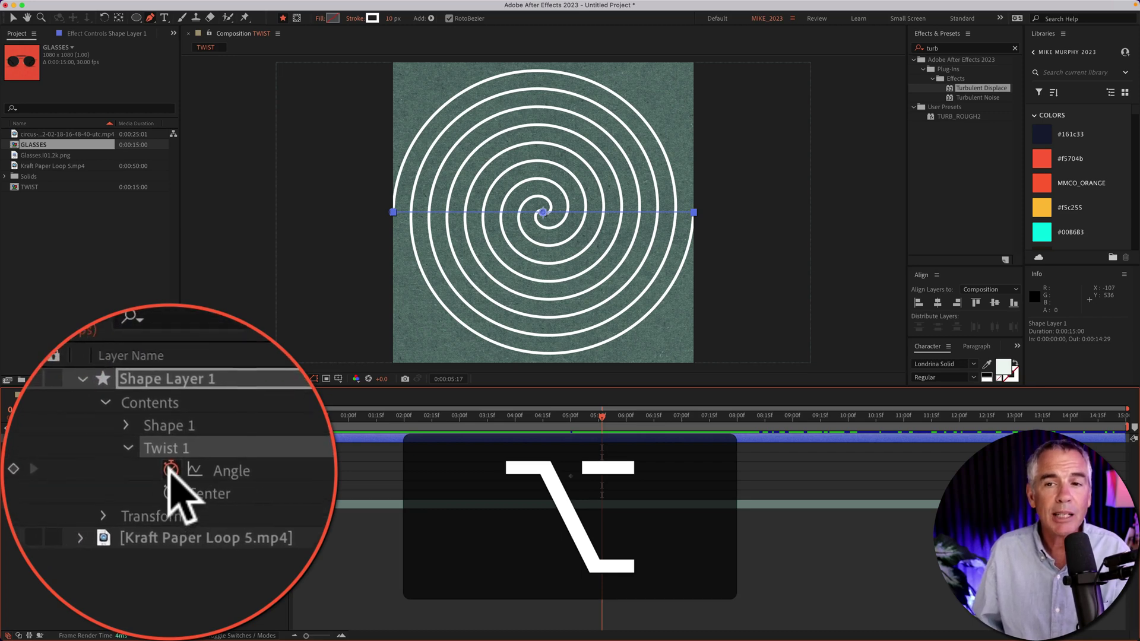
left_click(78, 475, "alt")
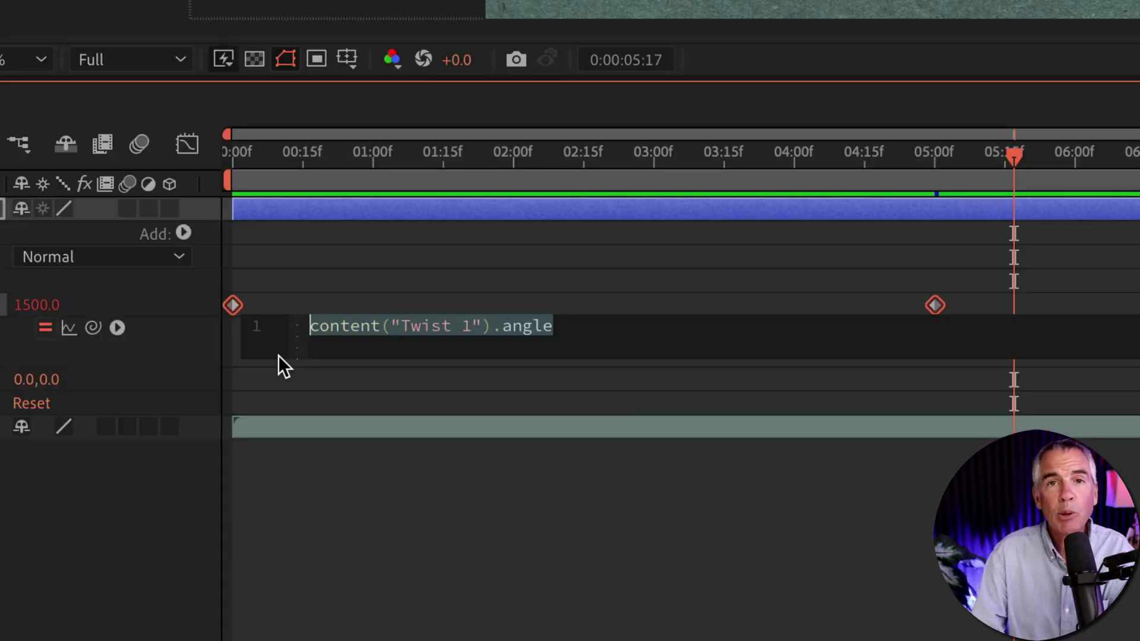
type("l")
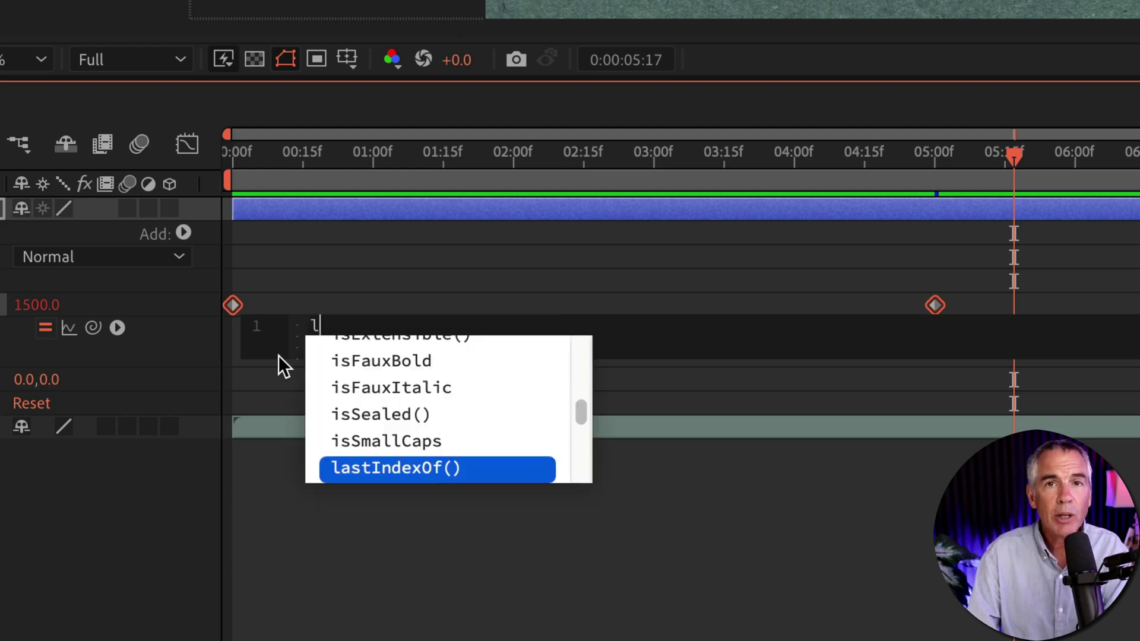
type("oopO")
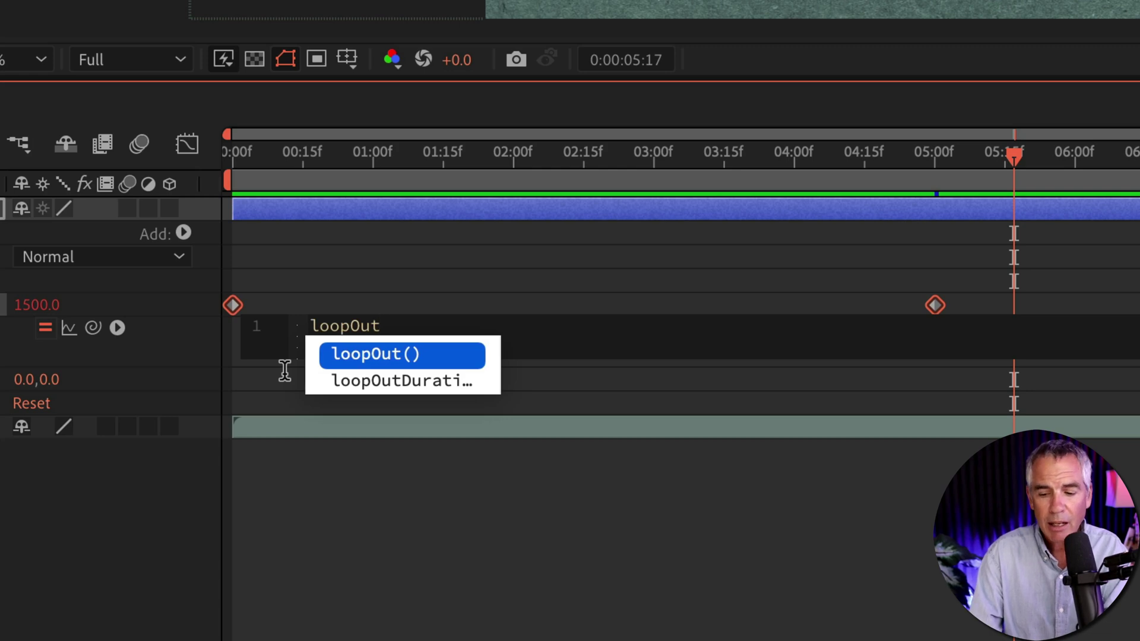
type("ut")
key("Return")
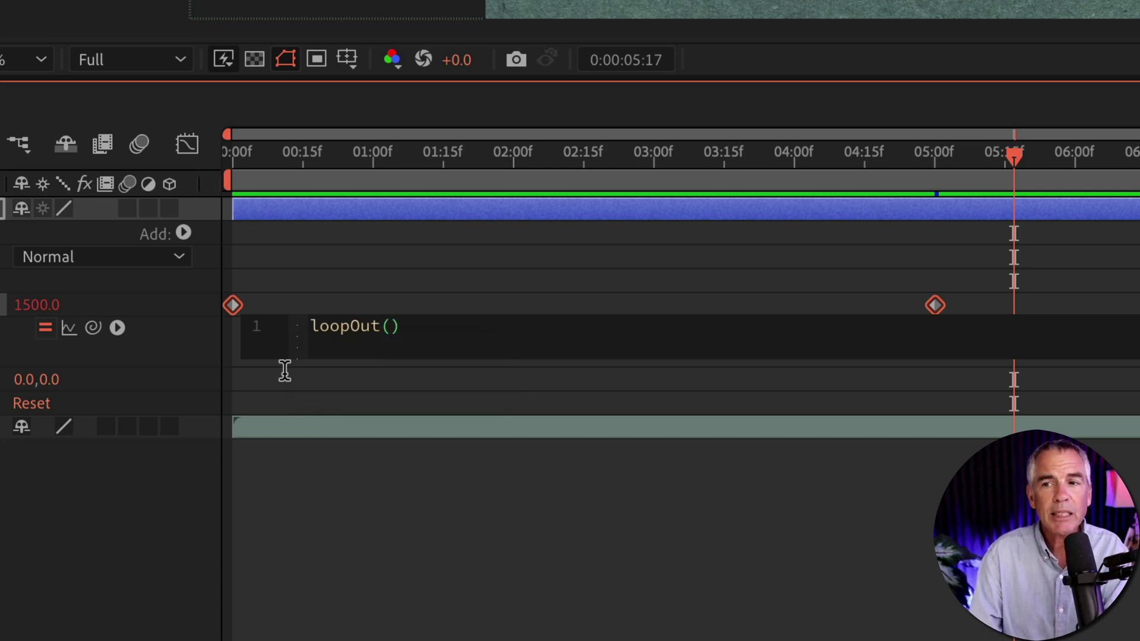
type("\"")
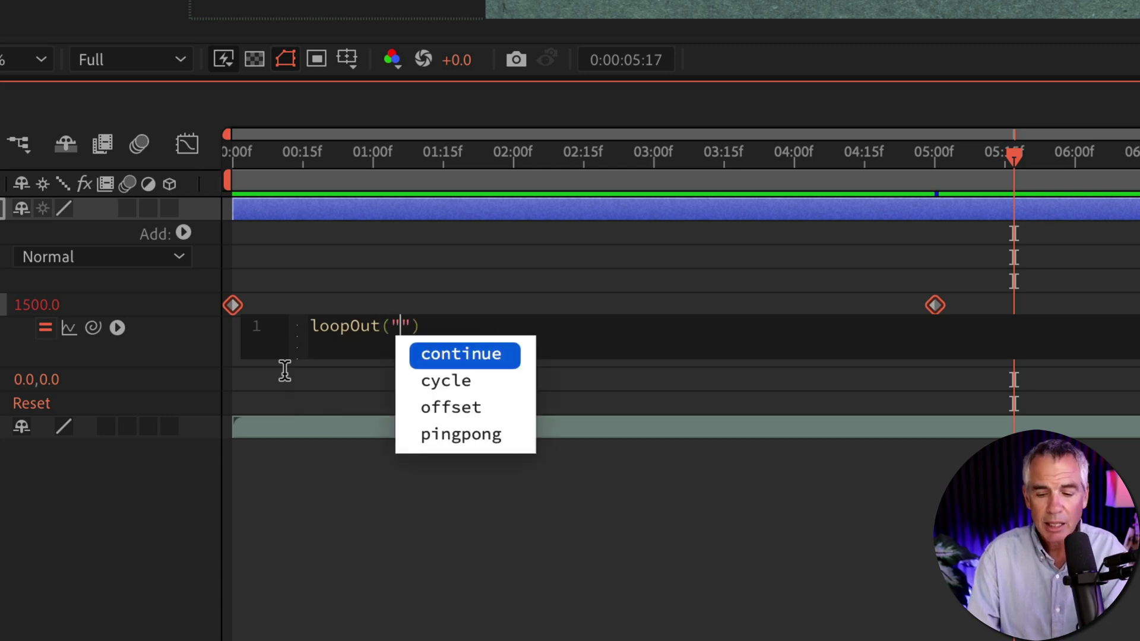
type("offset")
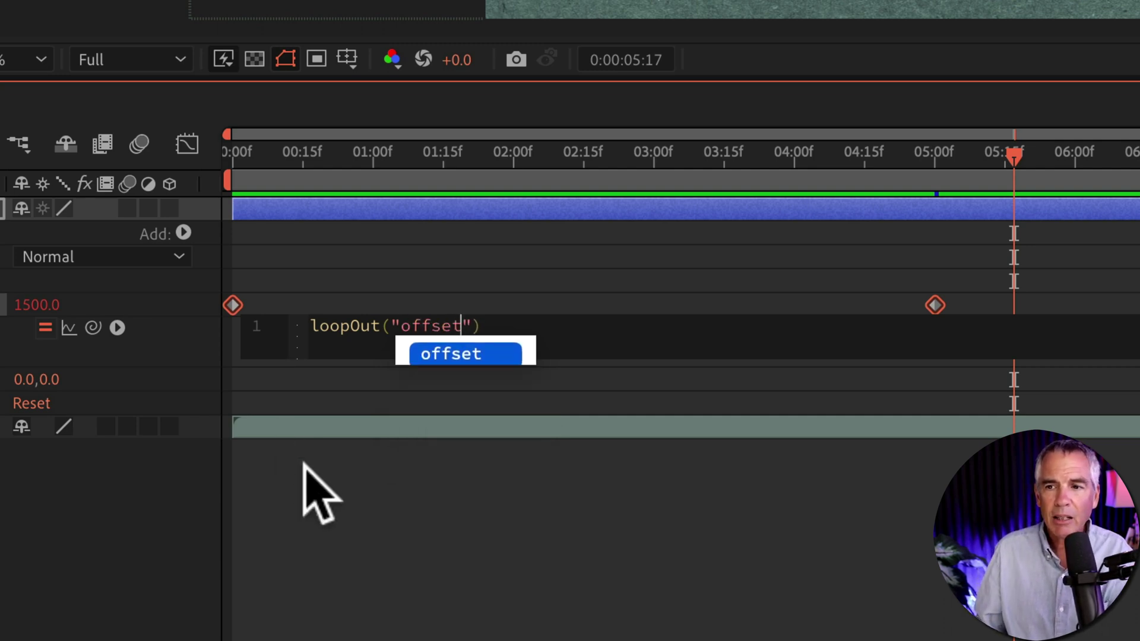
left_click(318, 492)
Preview the looping spiral from about 3 seconds and check the composition settings
left_click_drag(1013, 155, 644, 188)
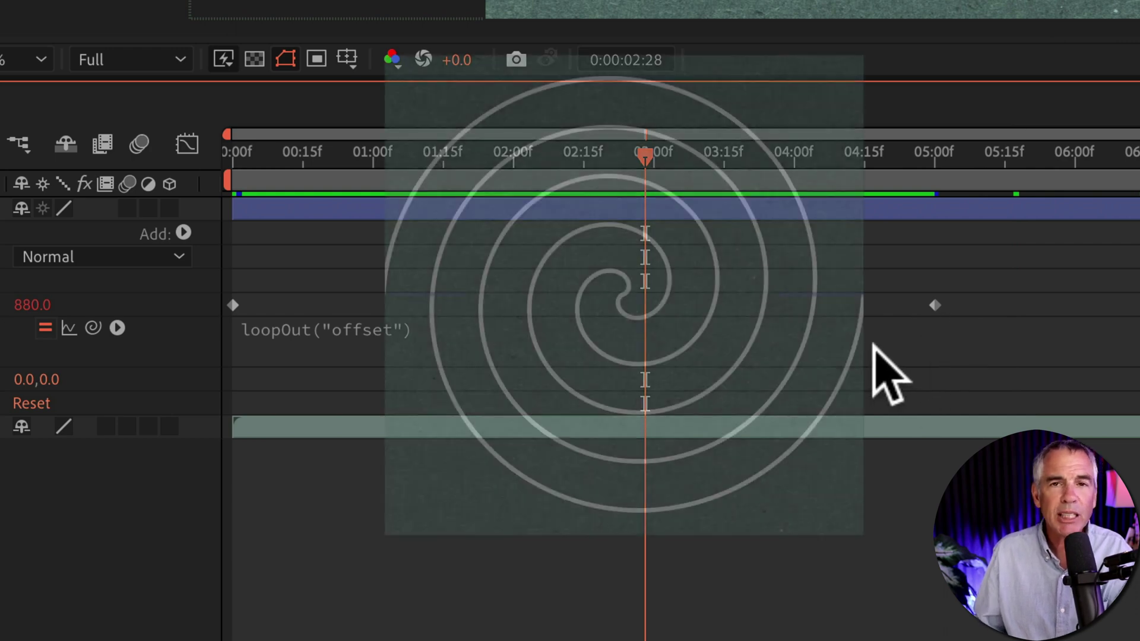
key("space")
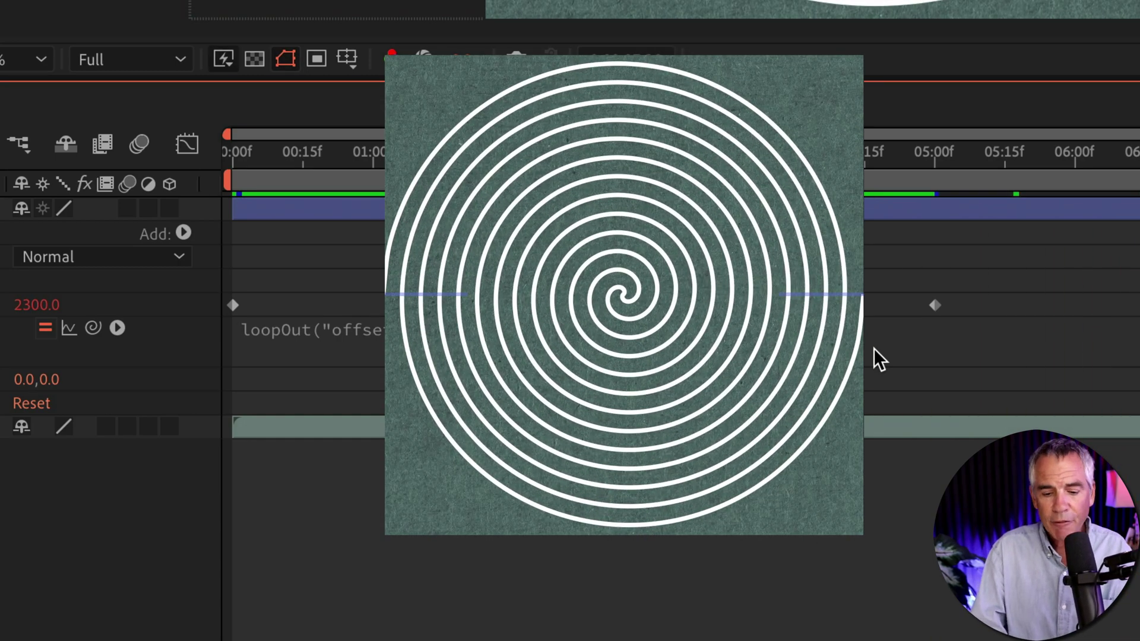
key("super+k")
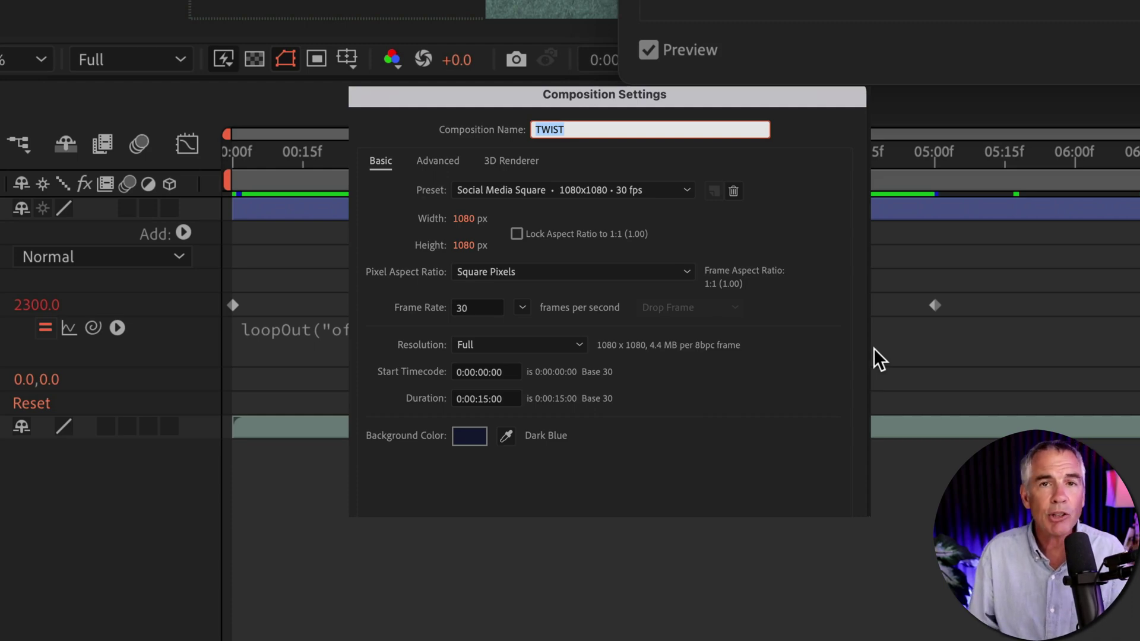
key("Return")
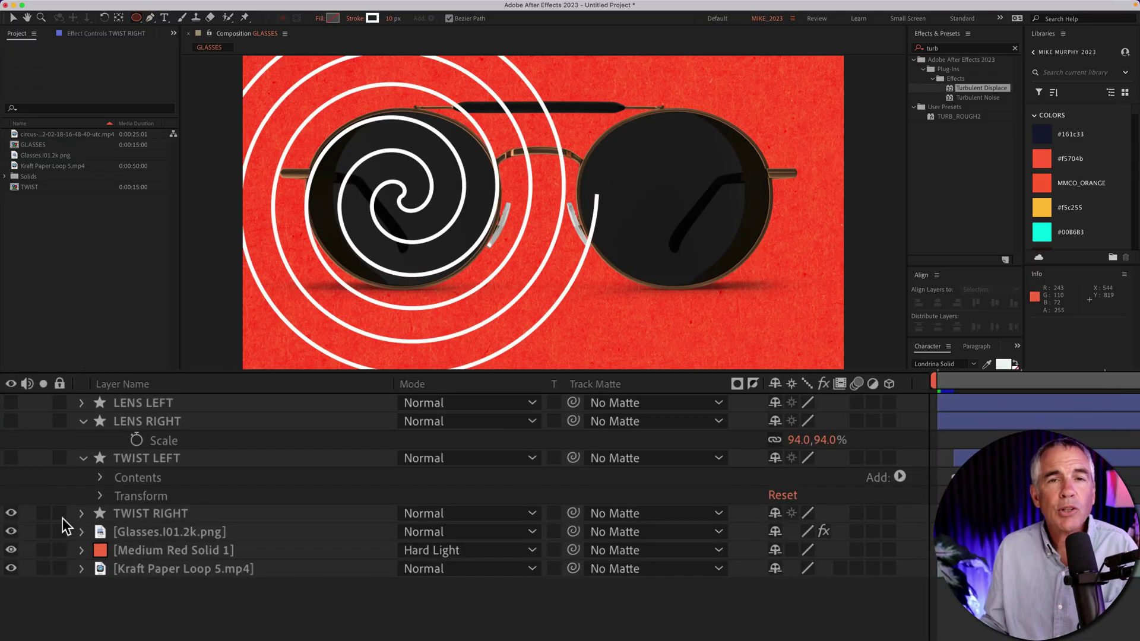
Turn on visibility for TWIST RIGHT, TWIST LEFT, LENS RIGHT and LENS LEFT
left_click(15, 512)
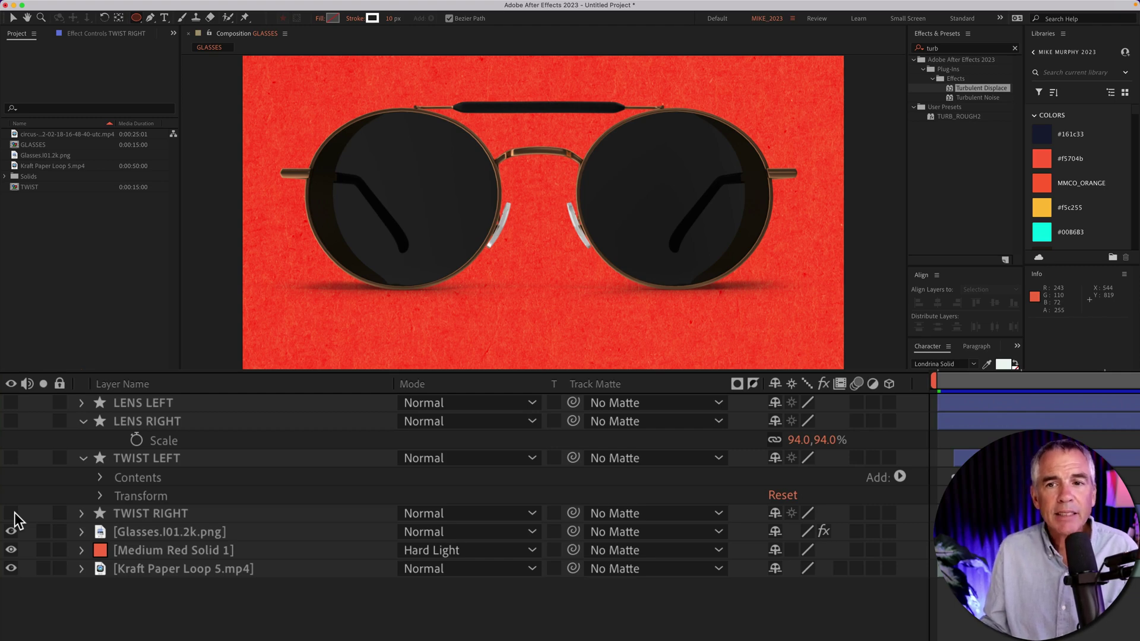
left_click(11, 512)
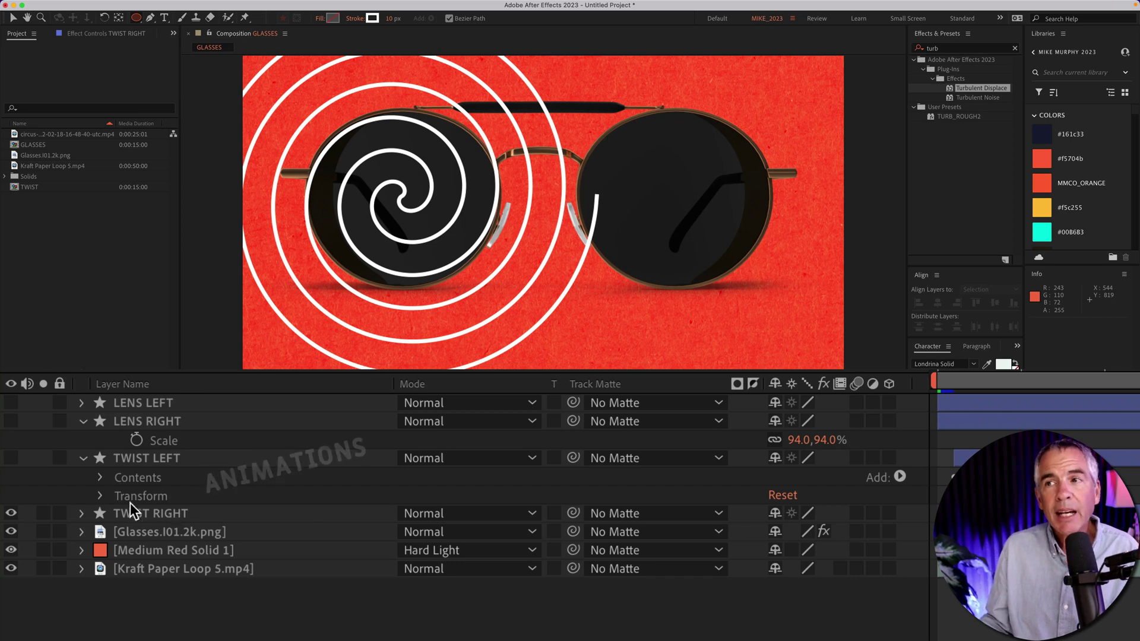
left_click(12, 458)
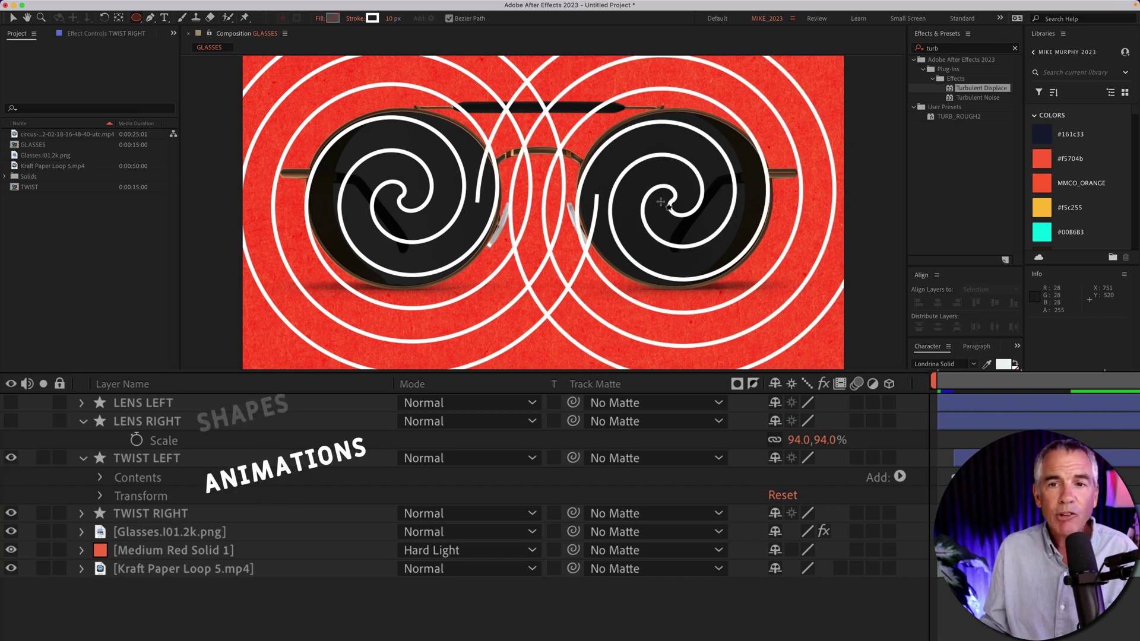
left_click(10, 422)
left_click(8, 402)
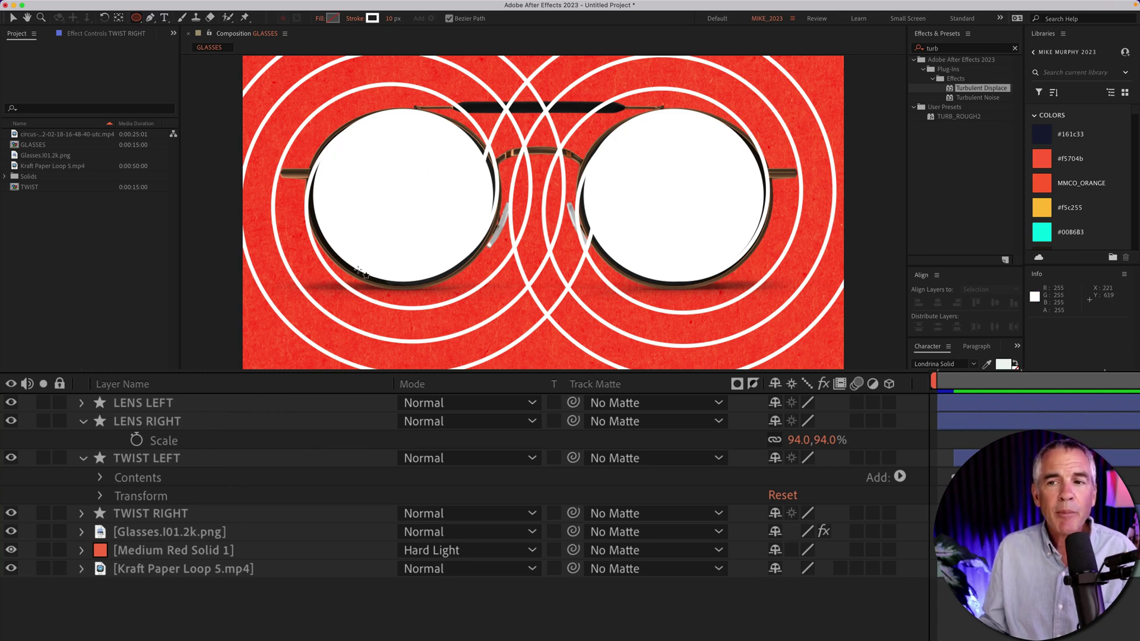
left_click(196, 512)
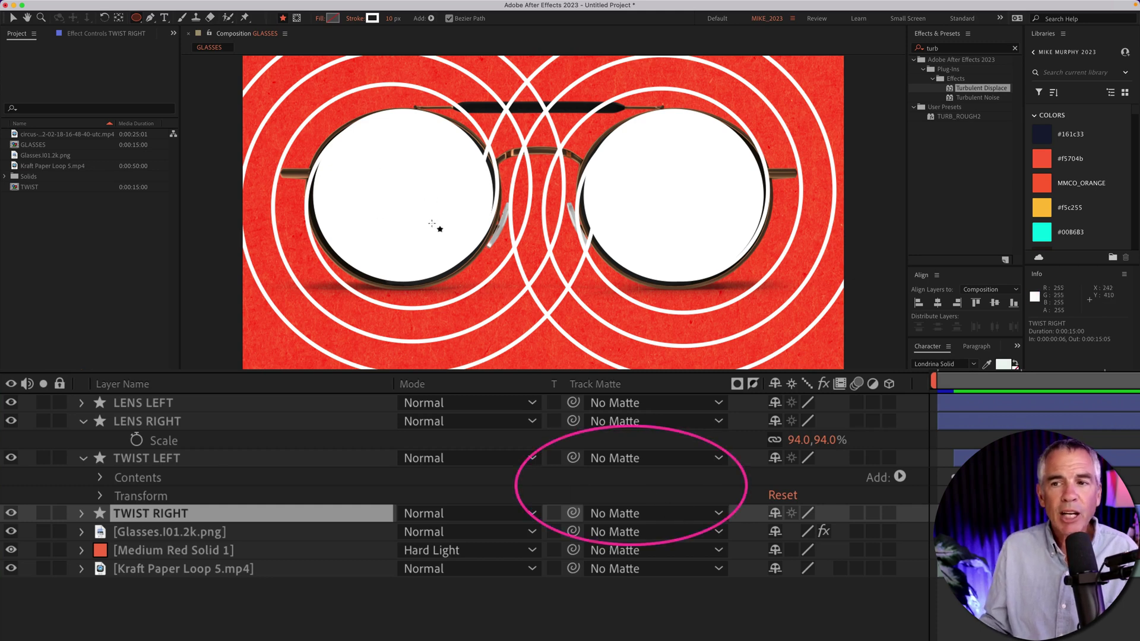
Set TWIST RIGHT's track matte to LENS RIGHT and TWIST LEFT's to LENS LEFT
left_click(608, 513)
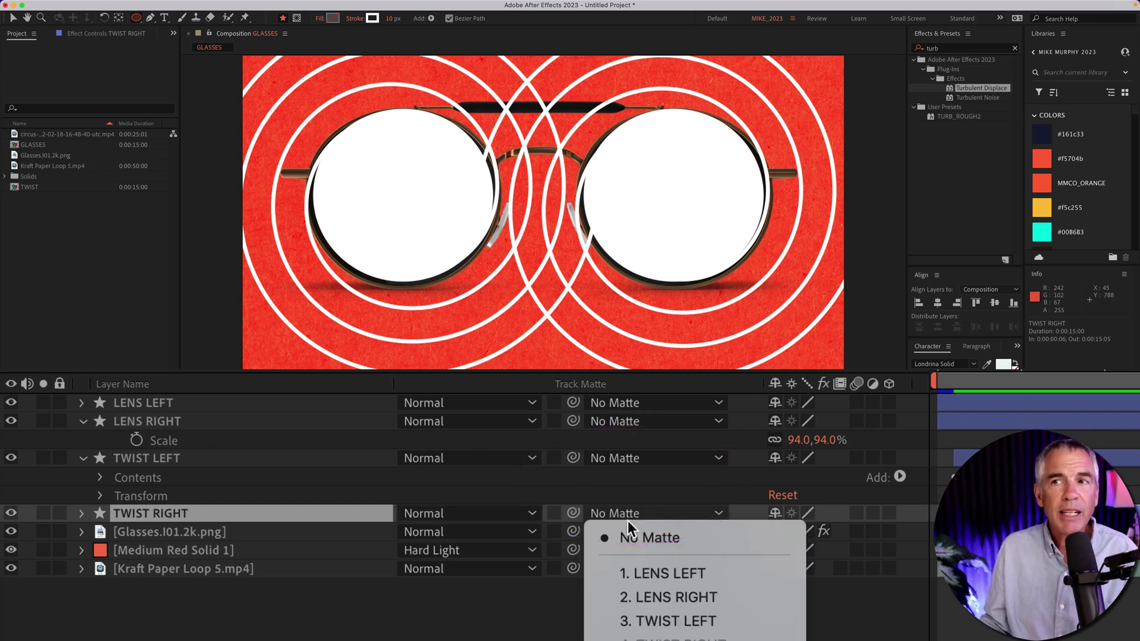
left_click(699, 597)
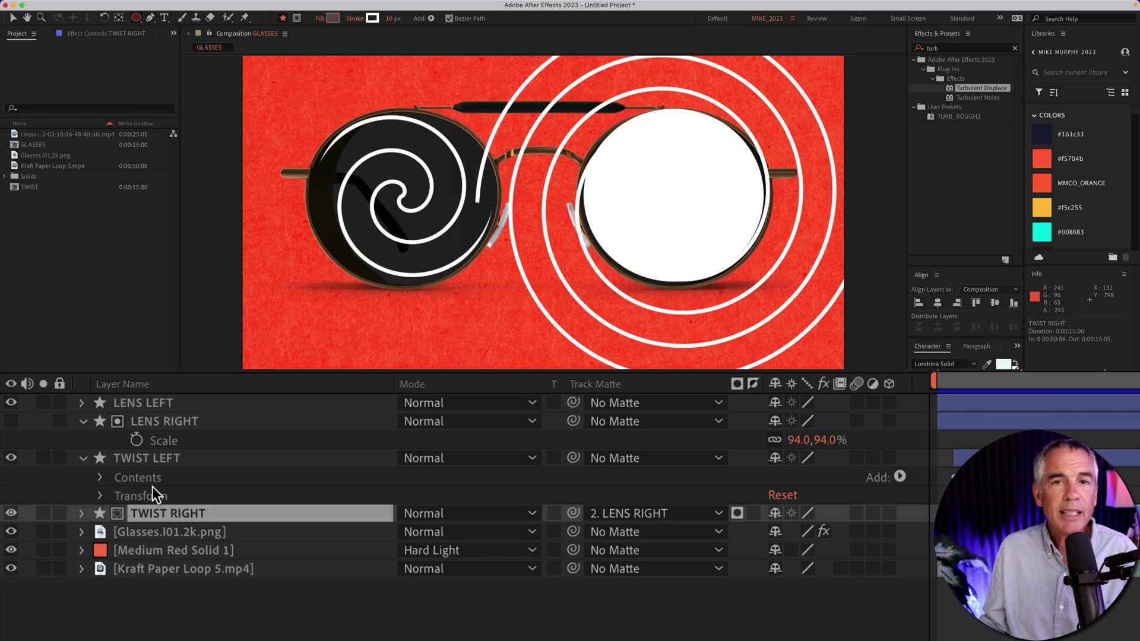
left_click(161, 462)
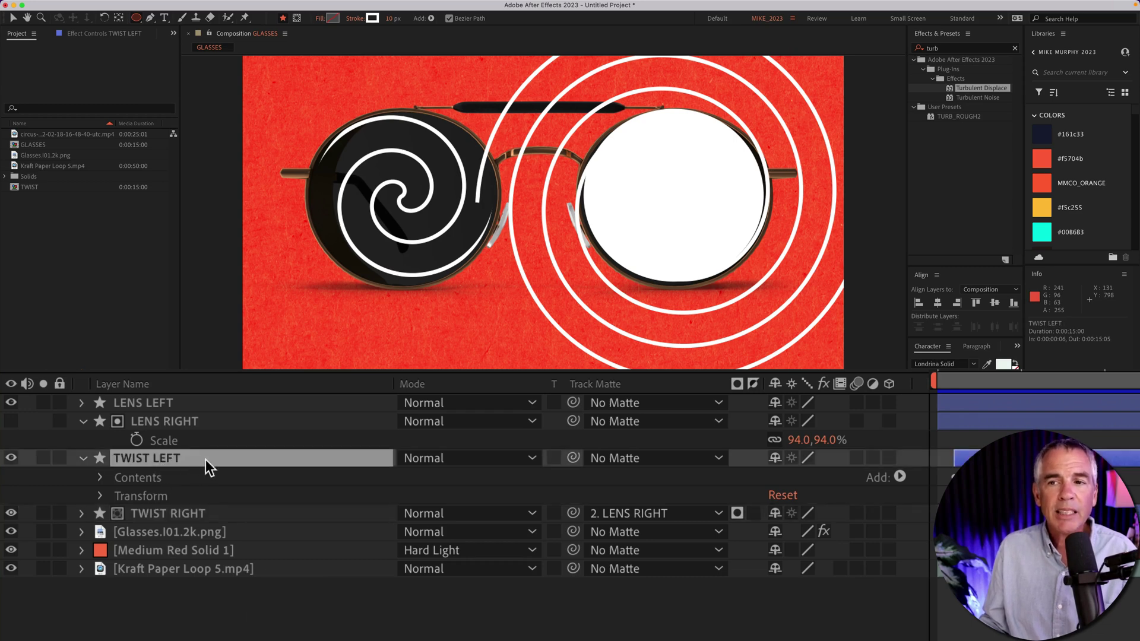
left_click(690, 463)
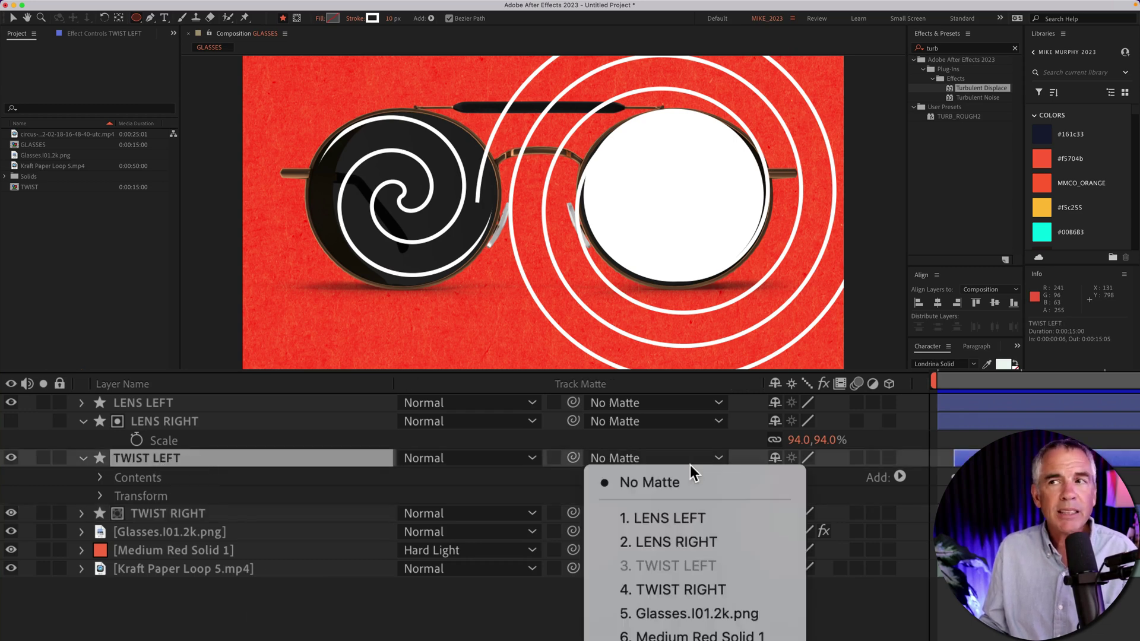
left_click(715, 517)
left_click(653, 513)
left_click(665, 512)
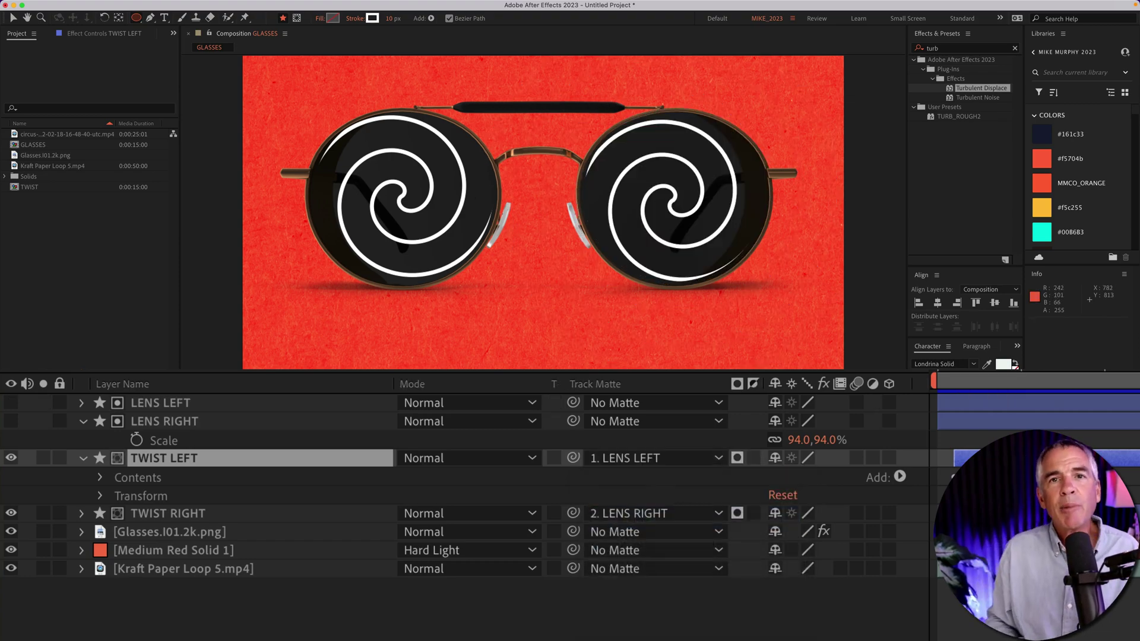